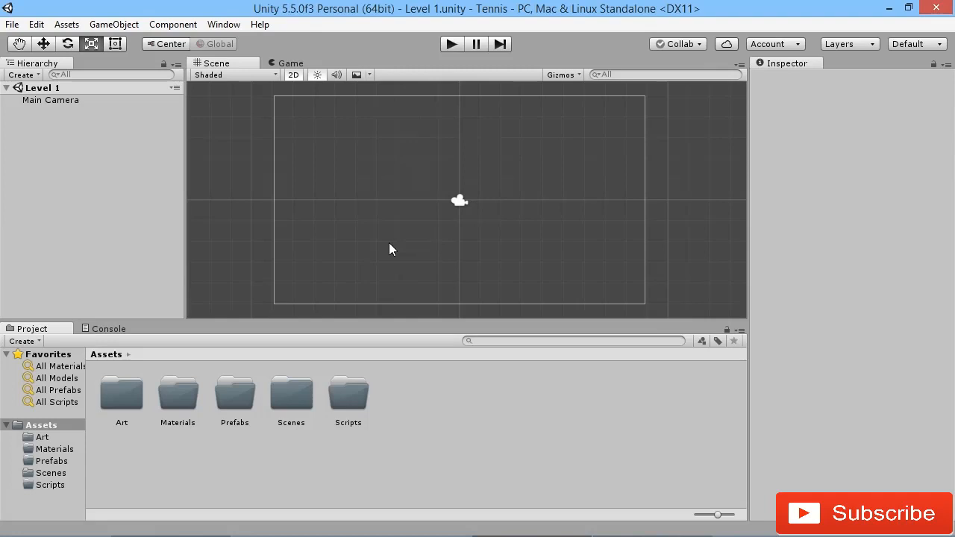
# Place white_sprite from the Art folder into the scene just above the camera and rename it Wall Top.
pyautogui.doubleClick(116, 397)
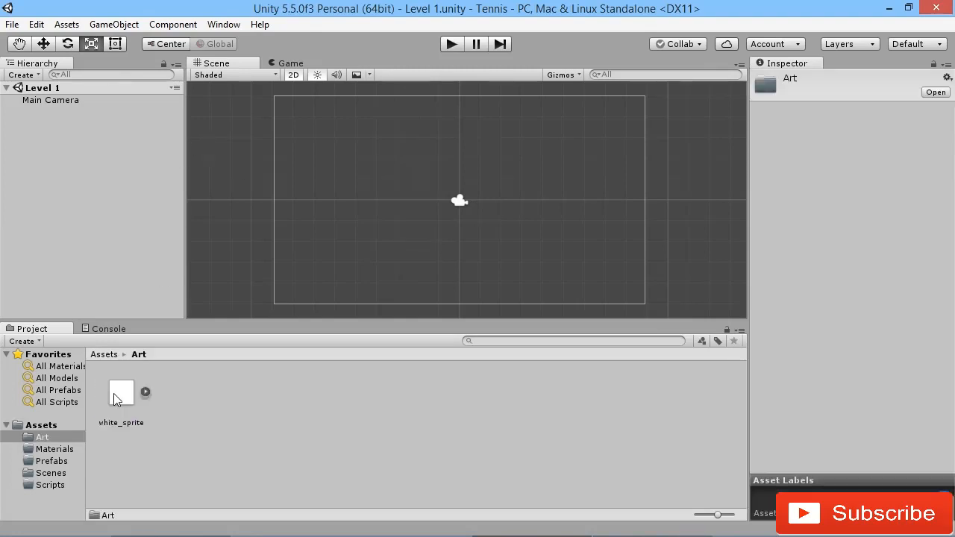
pyautogui.moveTo(120, 392); pyautogui.dragTo(457, 217)
pyautogui.moveTo(451, 170); pyautogui.dragTo(457, 166)
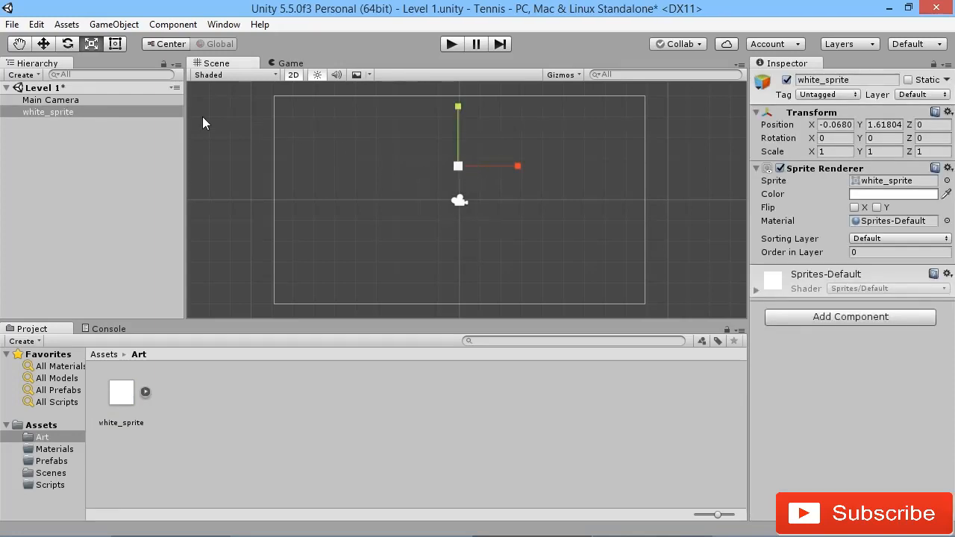
pyautogui.click(38, 111)
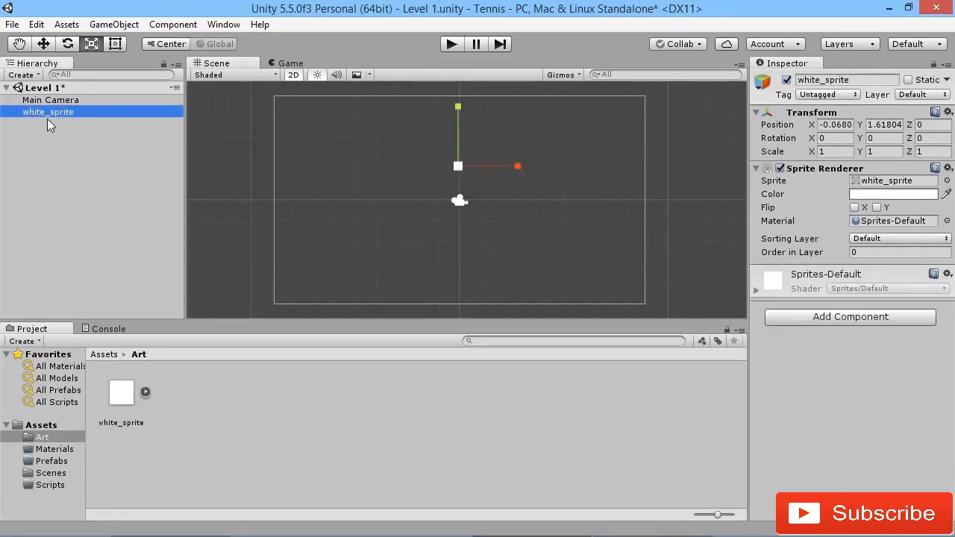
pyautogui.click(46, 112)
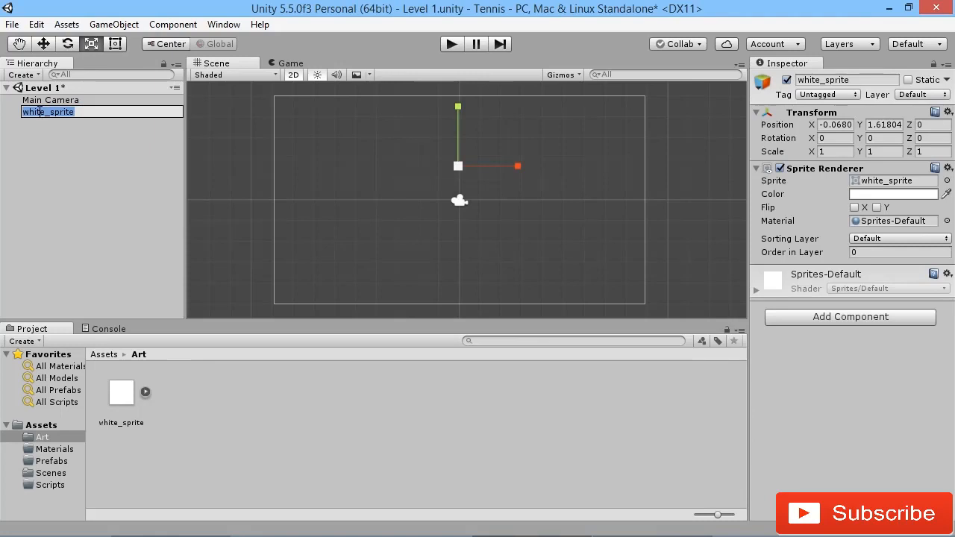
pyautogui.write('Wall Top')
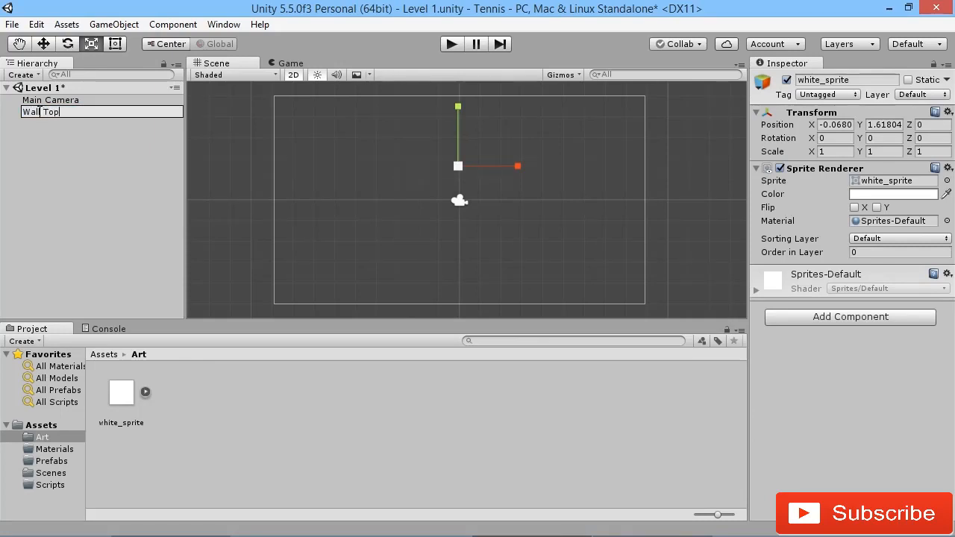
pyautogui.press('Return')
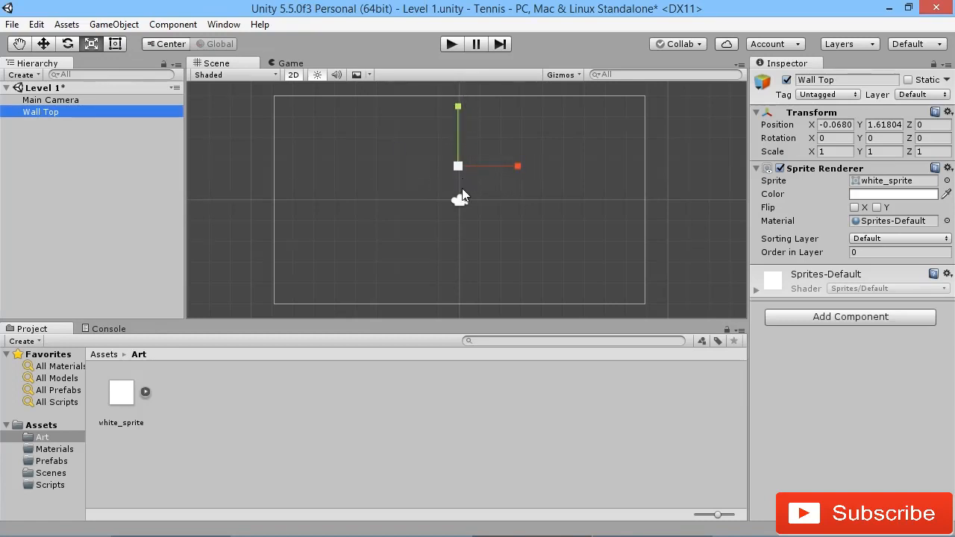
# Set Wall Top's X position to 0 and move it up to about Y 4.61, just inside the camera frame's upper edge.
pyautogui.click(835, 125)
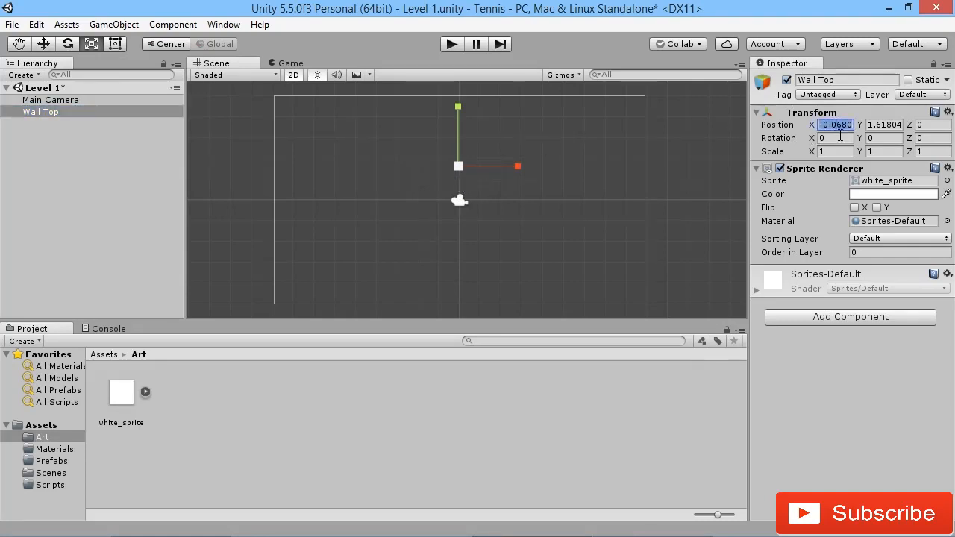
pyautogui.write('0')
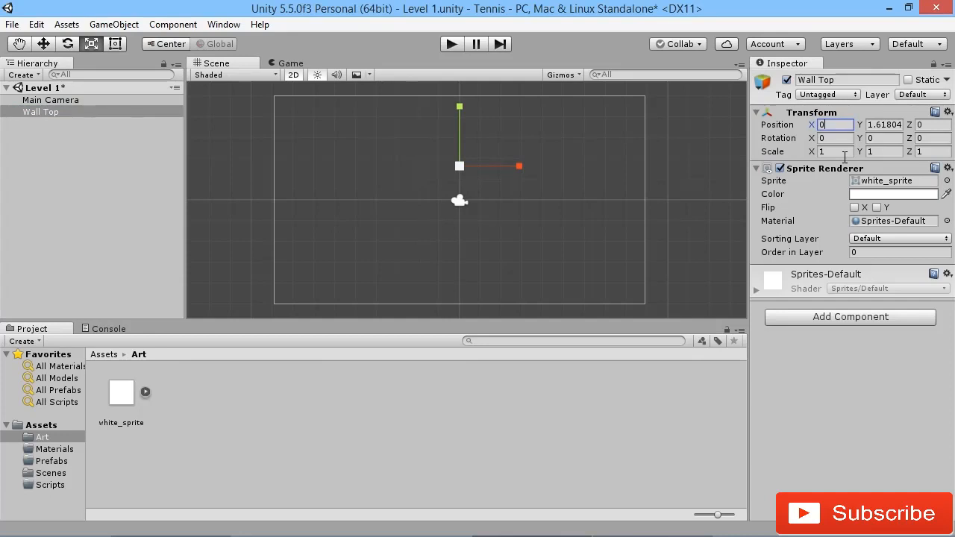
pyautogui.click(43, 44)
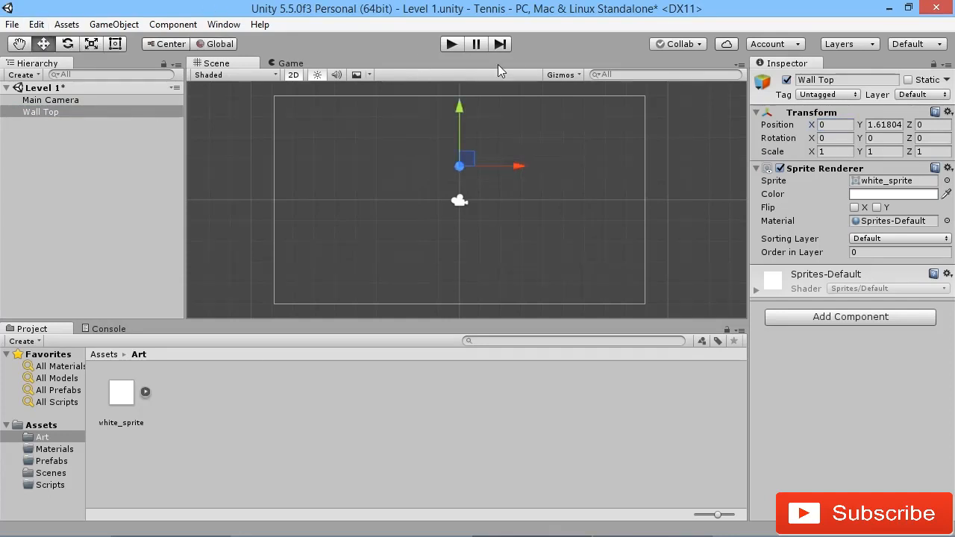
pyautogui.moveTo(458, 118); pyautogui.dragTo(460, 56)
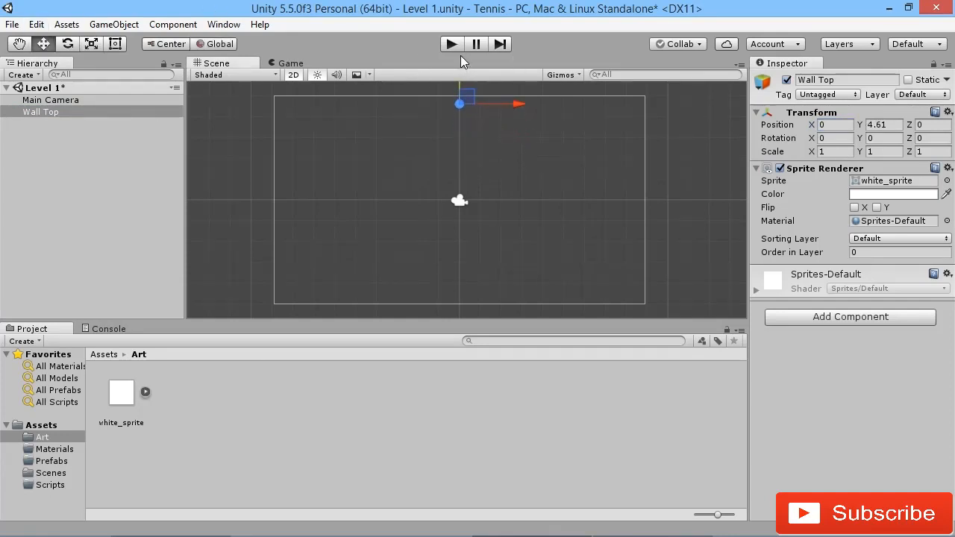
pyautogui.scroll(10, 488, 107)
pyautogui.moveTo(465, 136); pyautogui.dragTo(459, 299, button='middle')
pyautogui.scroll(2, 447, 179)
pyautogui.scroll(-2, 454, 194)
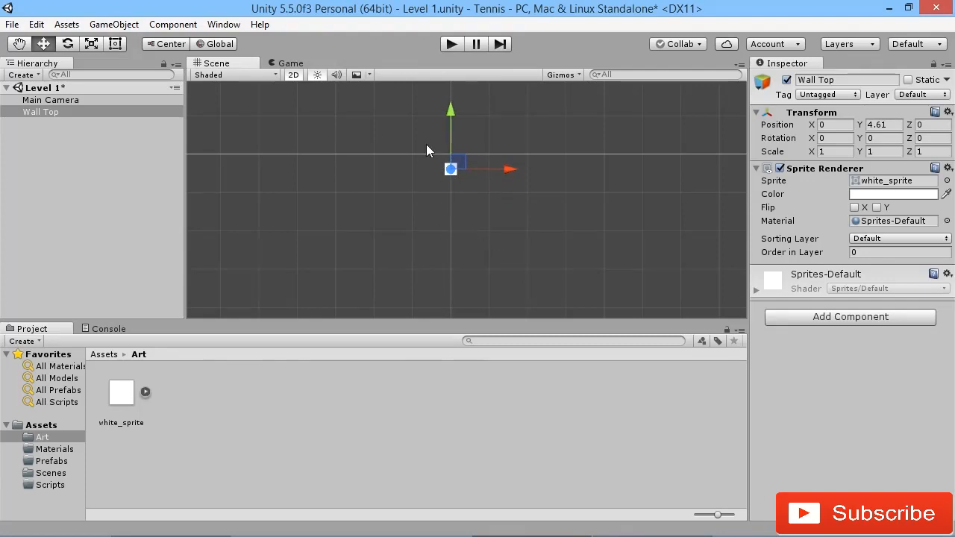
pyautogui.click(280, 62)
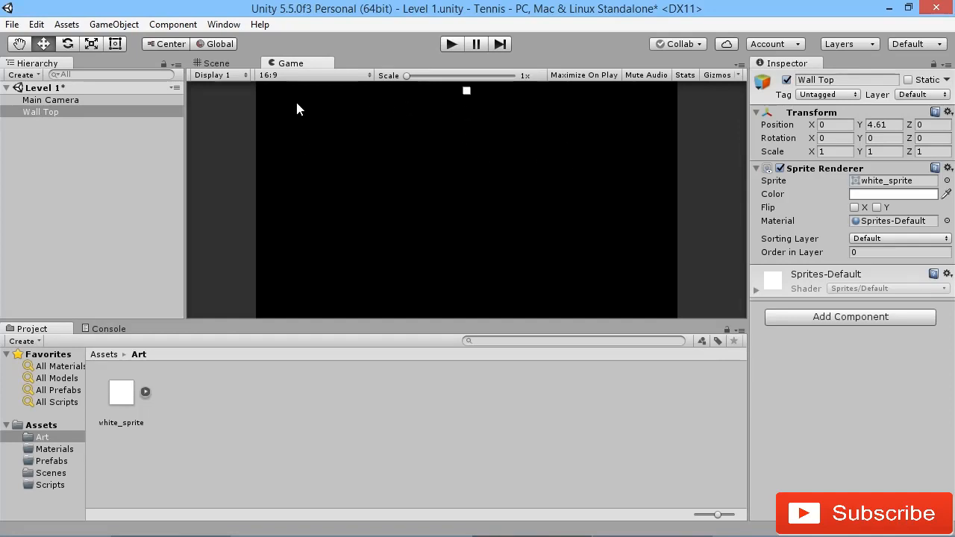
pyautogui.click(250, 66)
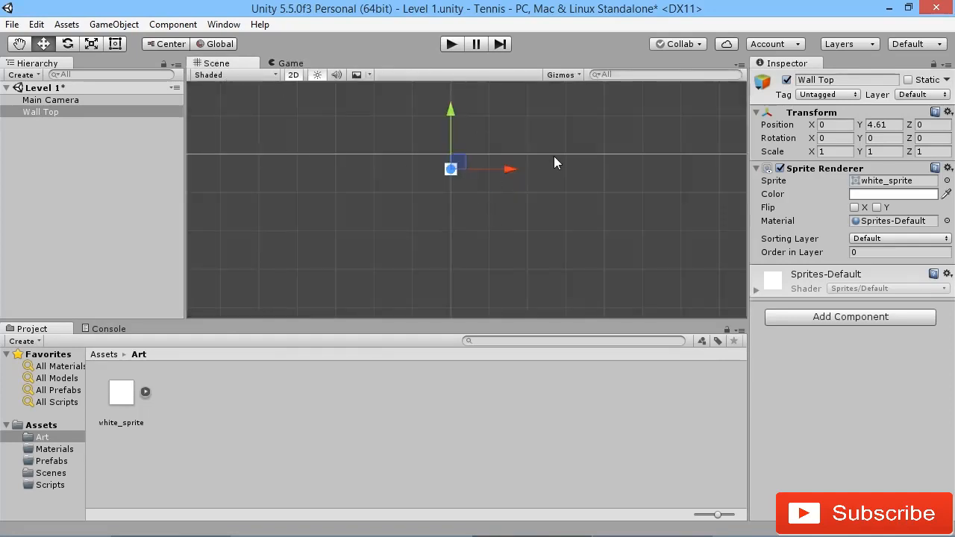
# Stretch Wall Top horizontally to an X scale of about 54.25 so it nearly spans the camera frame, and check it in the Game view.
pyautogui.scroll(-5, 450, 171)
pyautogui.scroll(2, 473, 207)
pyautogui.moveTo(471, 209); pyautogui.dragTo(467, 159, button='middle')
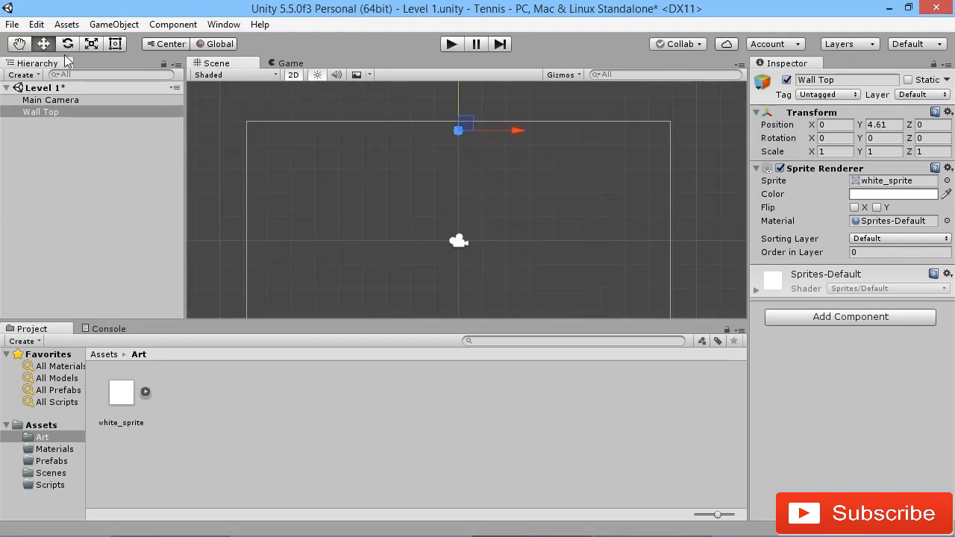
pyautogui.click(91, 43)
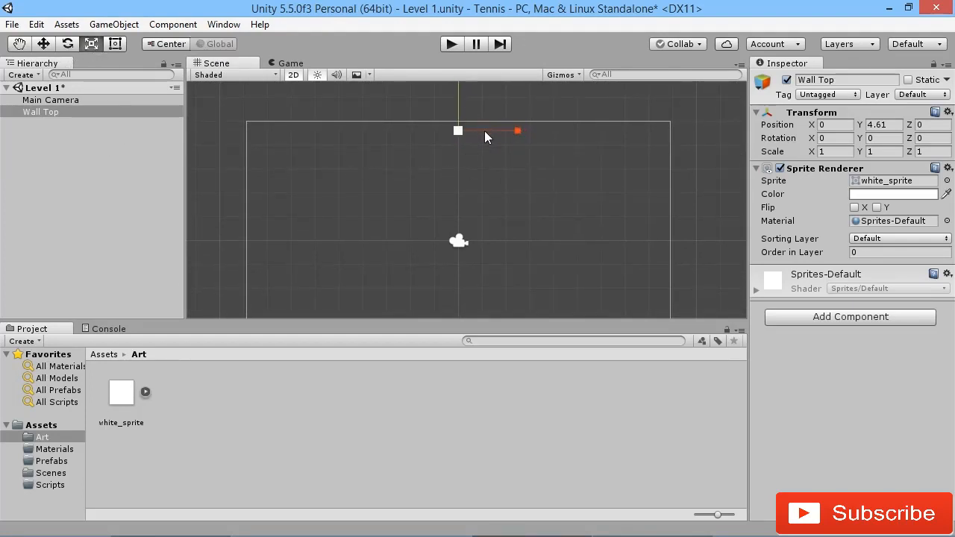
pyautogui.moveTo(518, 130); pyautogui.dragTo(835, 122)
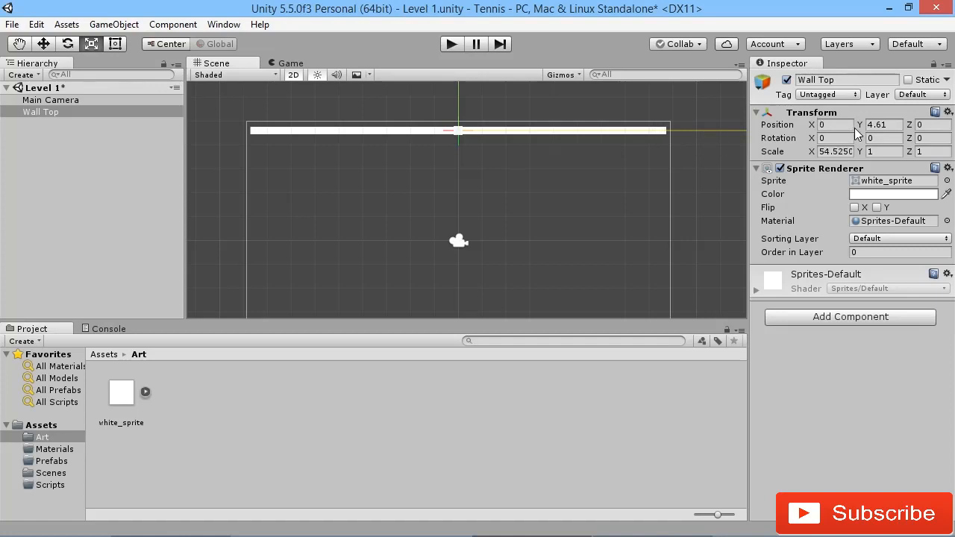
pyautogui.moveTo(855, 129); pyautogui.dragTo(838, 132)
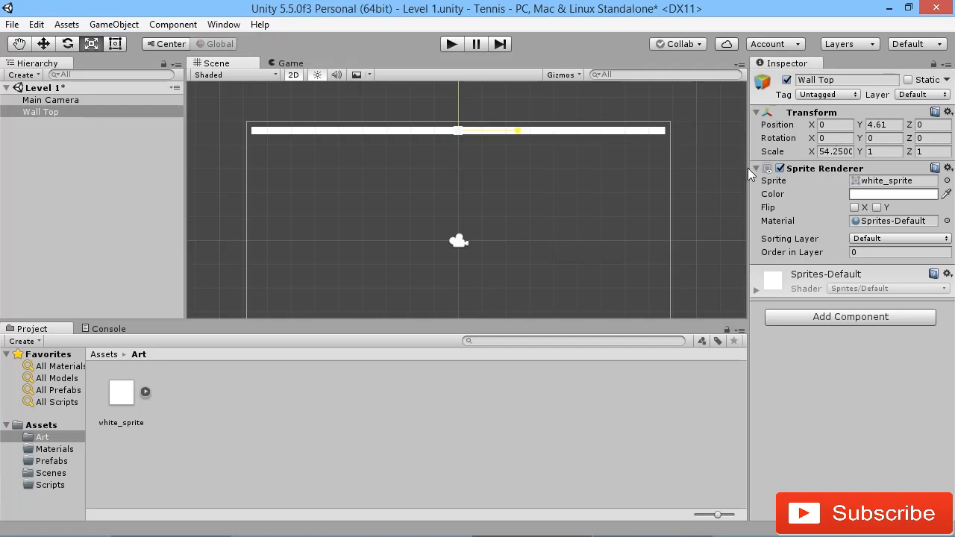
pyautogui.click(290, 63)
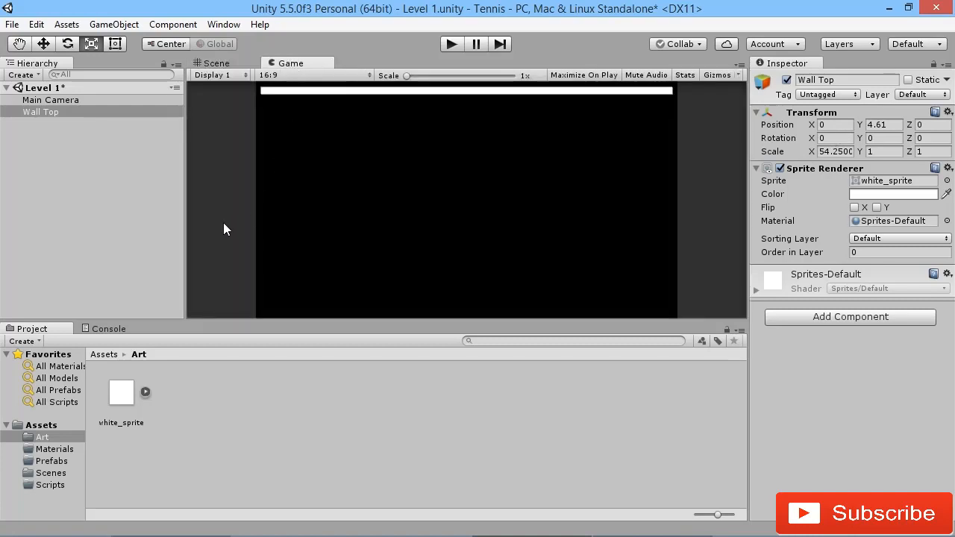
pyautogui.click(209, 64)
# Move Wall Top up to Y 4.7, closer to the camera frame's upper edge.
pyautogui.click(50, 45)
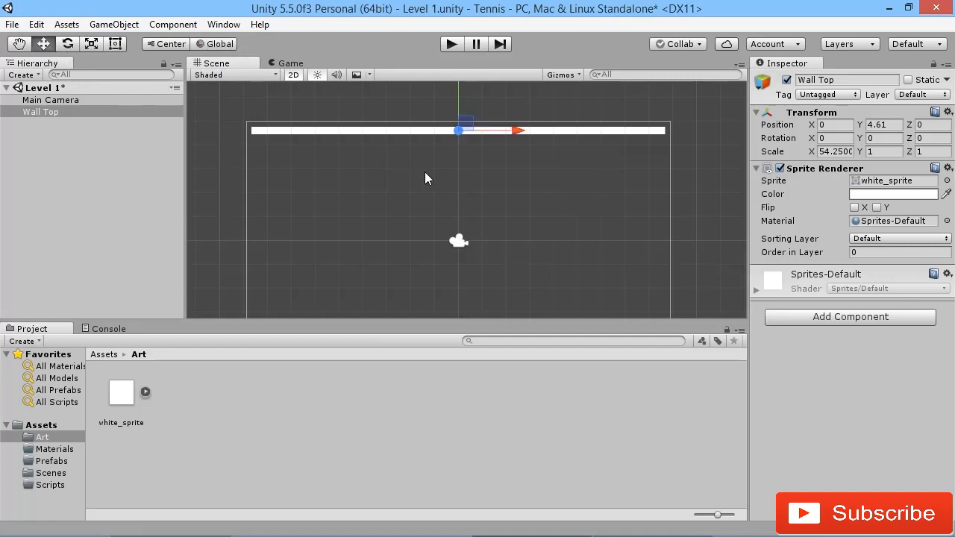
pyautogui.moveTo(515, 149); pyautogui.dragTo(513, 205, button='middle')
pyautogui.moveTo(458, 141); pyautogui.dragTo(459, 138)
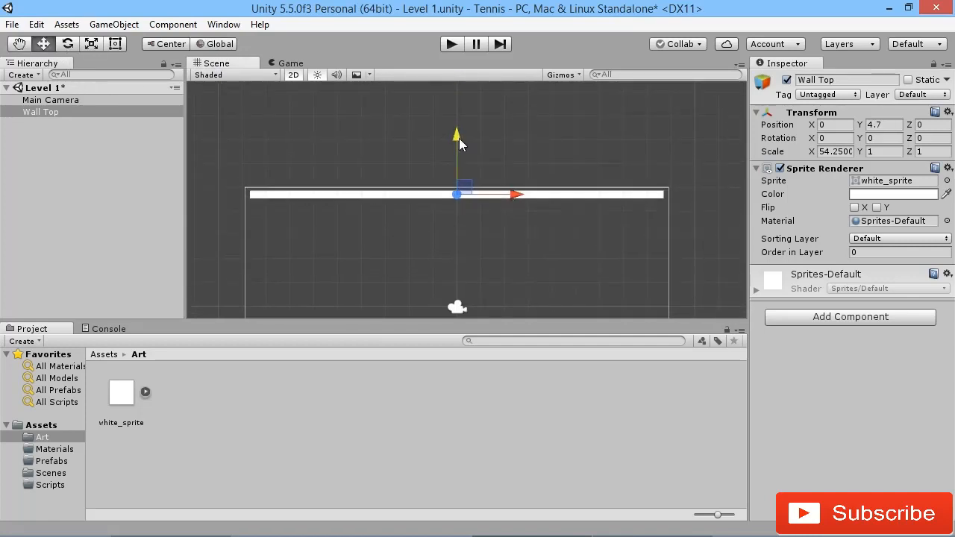
pyautogui.moveTo(546, 260); pyautogui.dragTo(528, 151, button='middle')
pyautogui.scroll(-1, 531, 153)
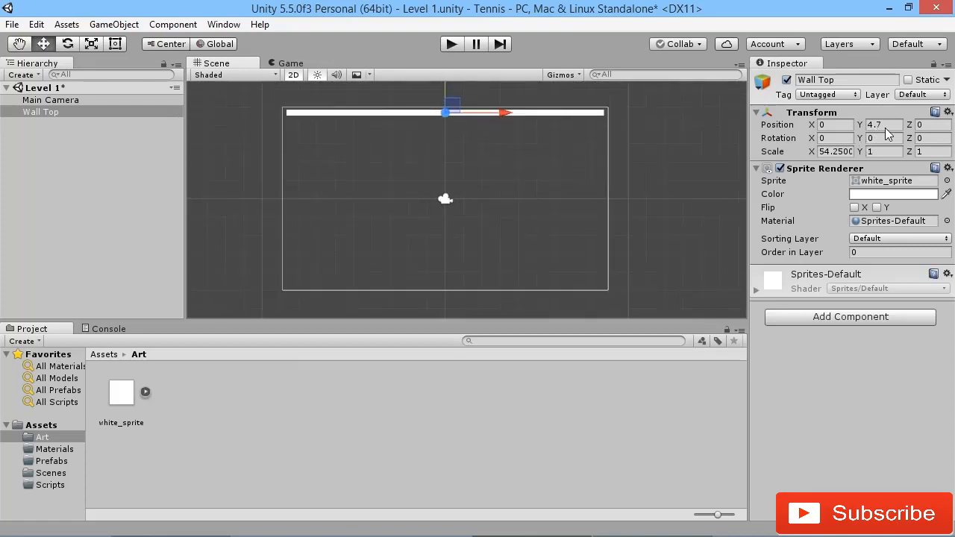
# Add a Box Collider 2D component to Wall Top.
pyautogui.moveTo(454, 139); pyautogui.dragTo(453, 172, button='middle')
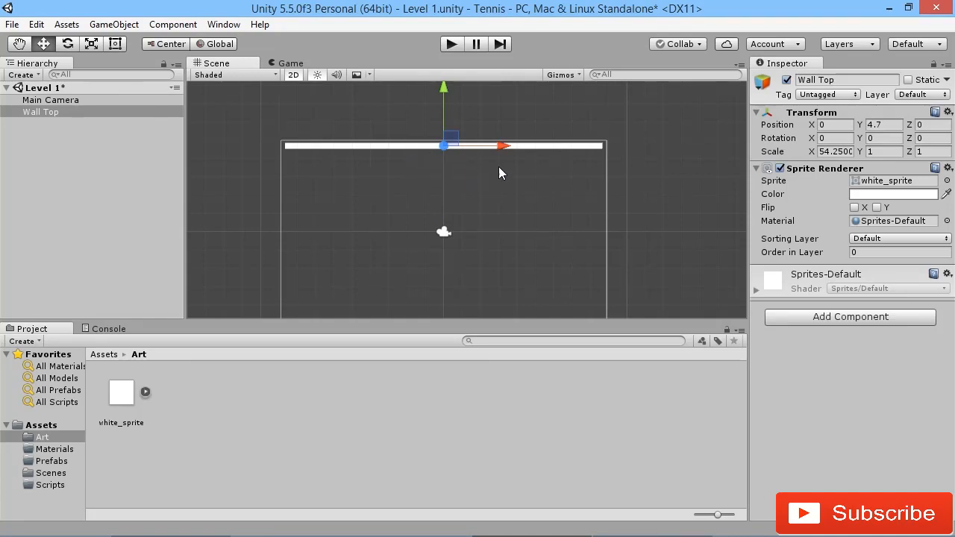
pyautogui.click(849, 320)
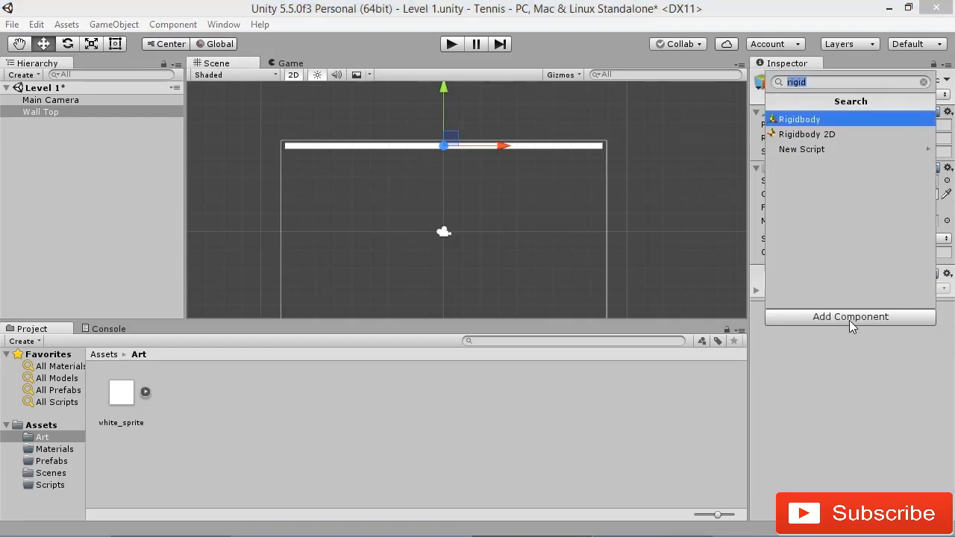
pyautogui.press('BackSpace')
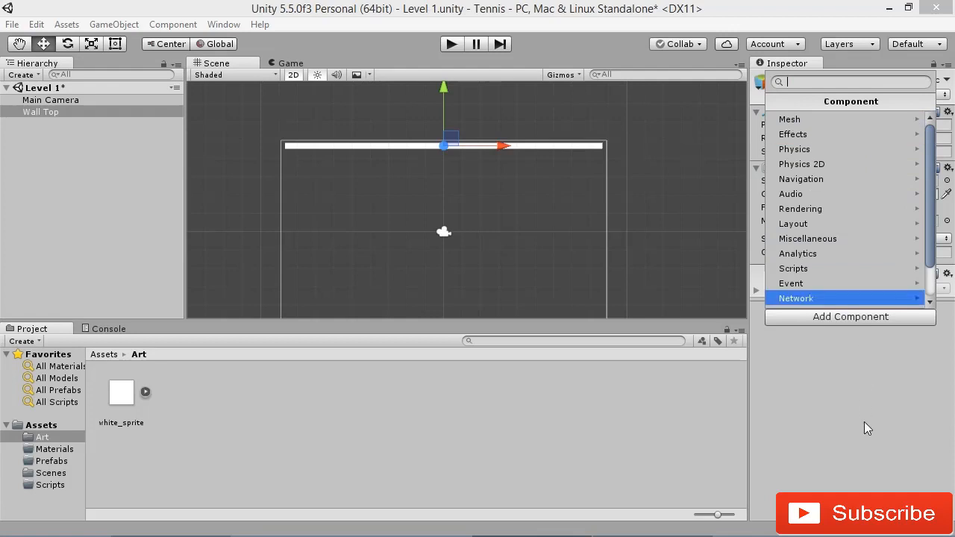
pyautogui.write('box')
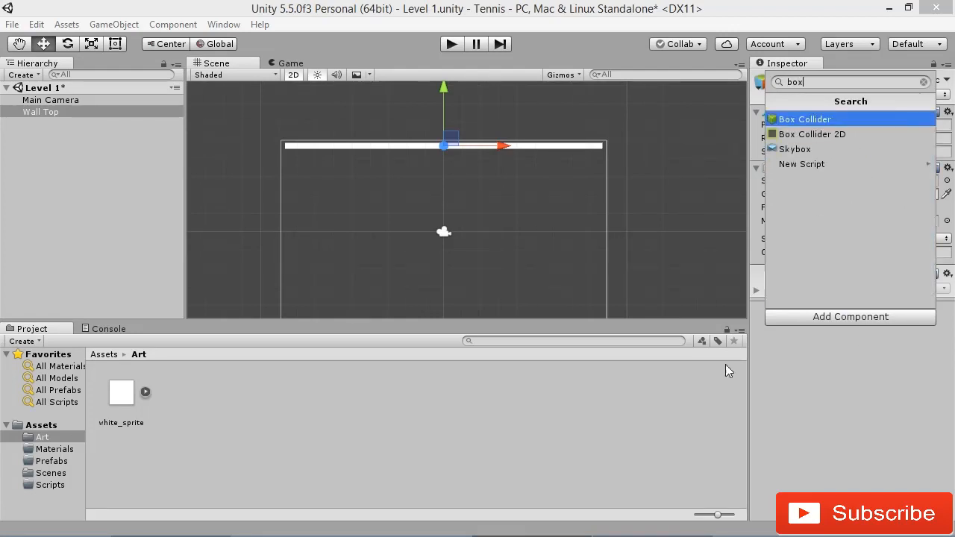
pyautogui.click(819, 135)
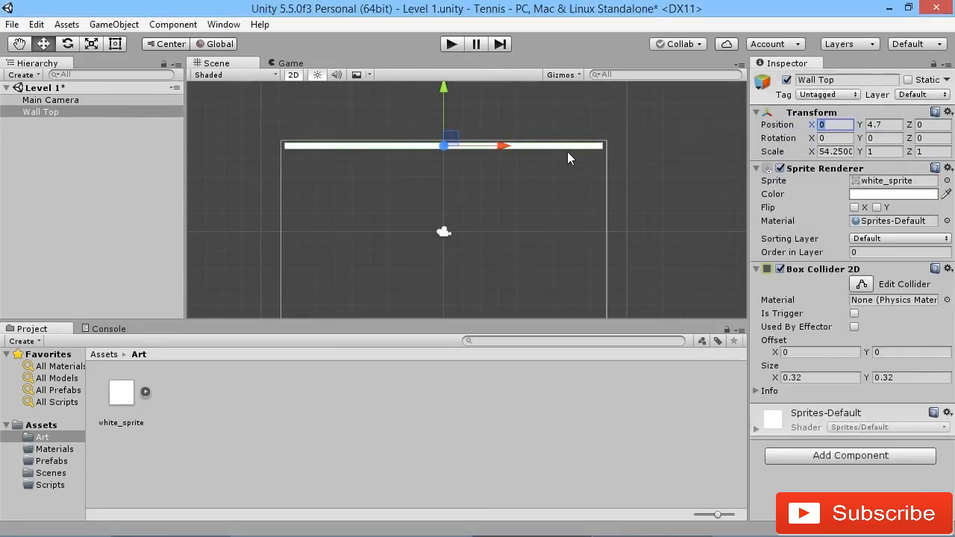
# Examine the collider outline along Wall Top's length and around its end edge.
pyautogui.scroll(5, 567, 151)
pyautogui.moveTo(694, 182); pyautogui.dragTo(345, 177, button='middle')
pyautogui.scroll(4, 444, 164)
pyautogui.moveTo(408, 154); pyautogui.dragTo(522, 153, button='middle')
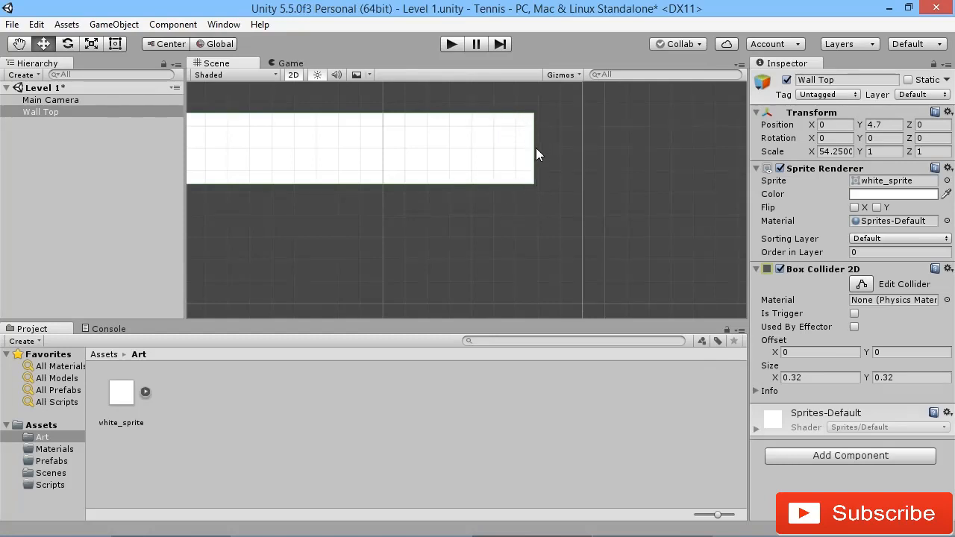
pyautogui.scroll(-5, 493, 149)
pyautogui.scroll(-1, 561, 169)
pyautogui.moveTo(421, 185); pyautogui.dragTo(643, 174, button='middle')
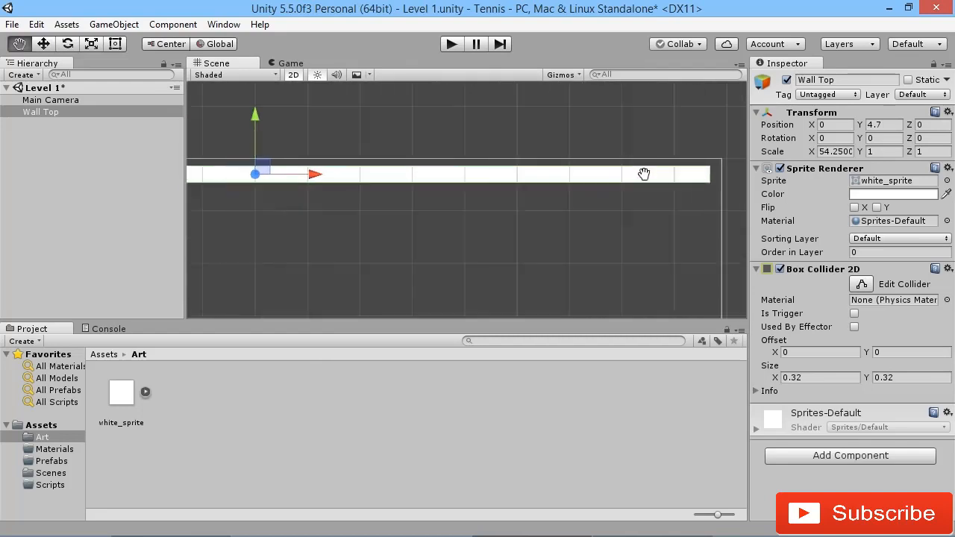
pyautogui.scroll(-10, 494, 187)
pyautogui.moveTo(367, 165); pyautogui.dragTo(479, 163, button='middle')
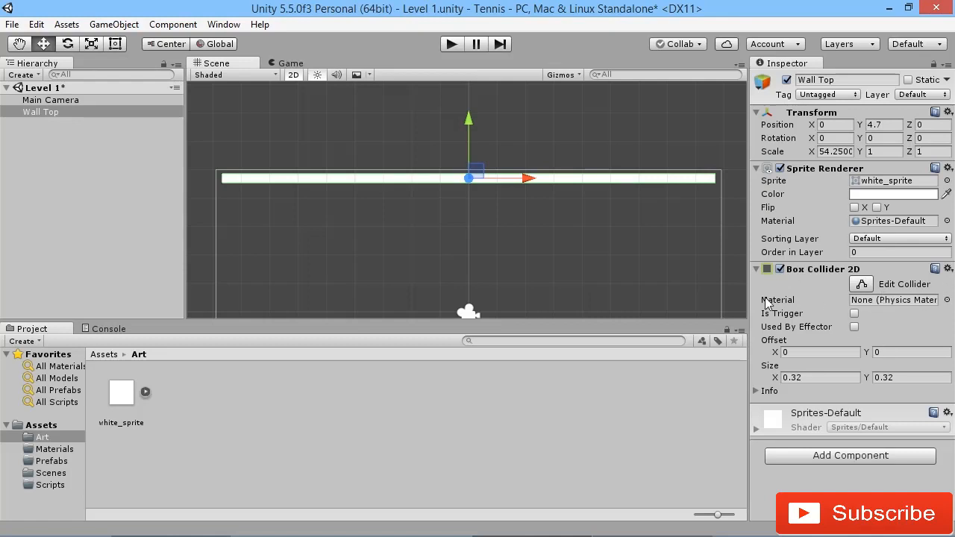
# Try widening Wall Top's Box Collider 2D beyond the sprite by raising its X size to 0.41.
pyautogui.moveTo(641, 179); pyautogui.dragTo(534, 227, button='middle')
pyautogui.scroll(3, 611, 190)
pyautogui.scroll(8, 535, 228)
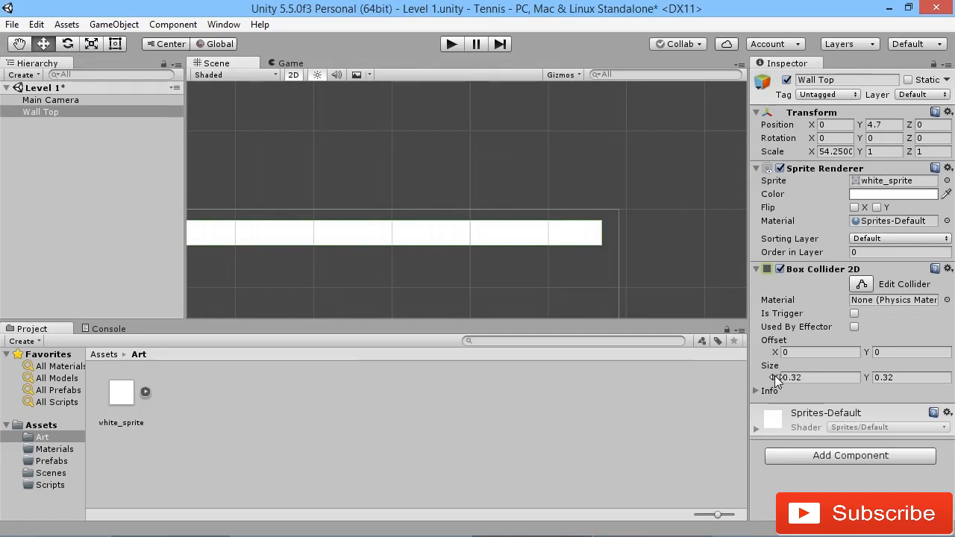
pyautogui.moveTo(776, 381); pyautogui.dragTo(781, 380)
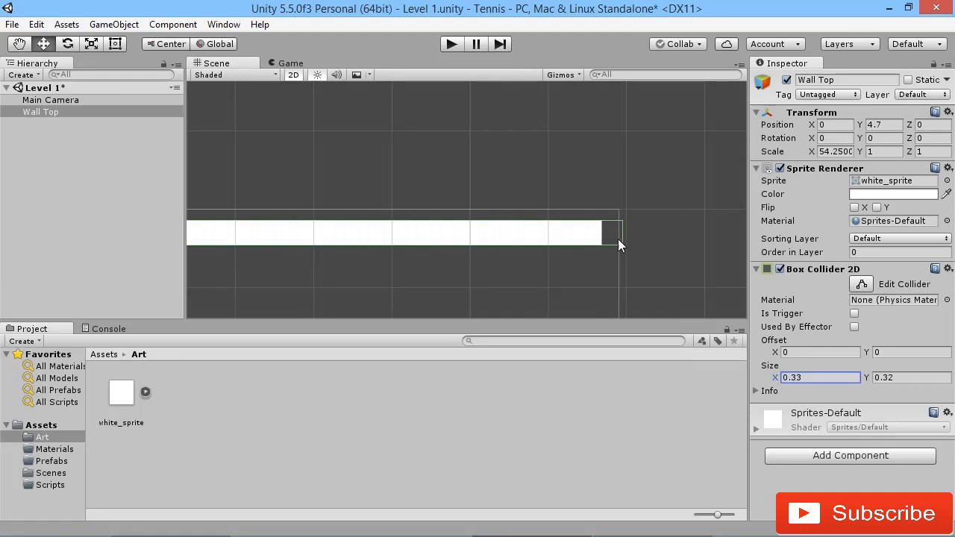
pyautogui.scroll(-4, 631, 237)
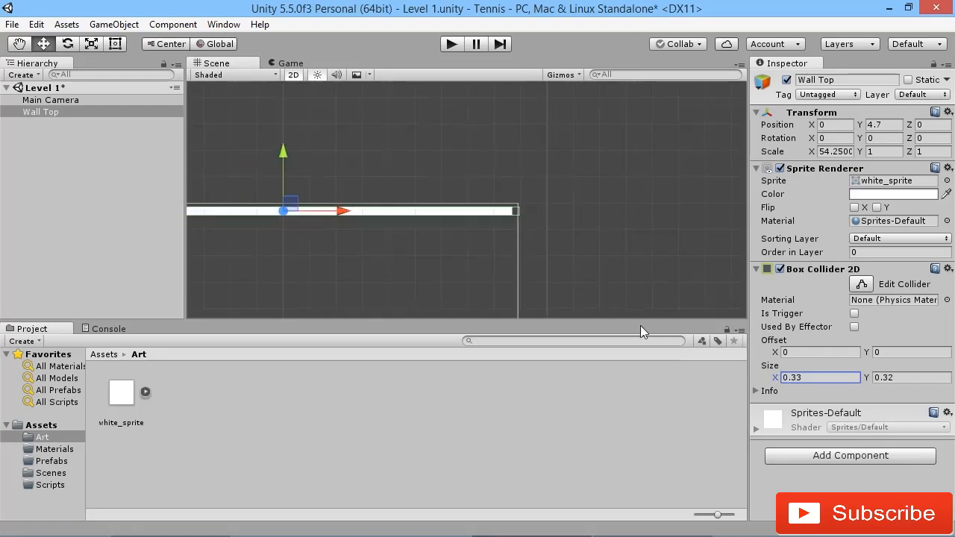
pyautogui.moveTo(774, 378)
pyautogui.mouseDown()
pyautogui.moveTo(795, 378)
pyautogui.moveTo(782, 382)
pyautogui.mouseUp()
pyautogui.moveTo(781, 382); pyautogui.dragTo(779, 380)
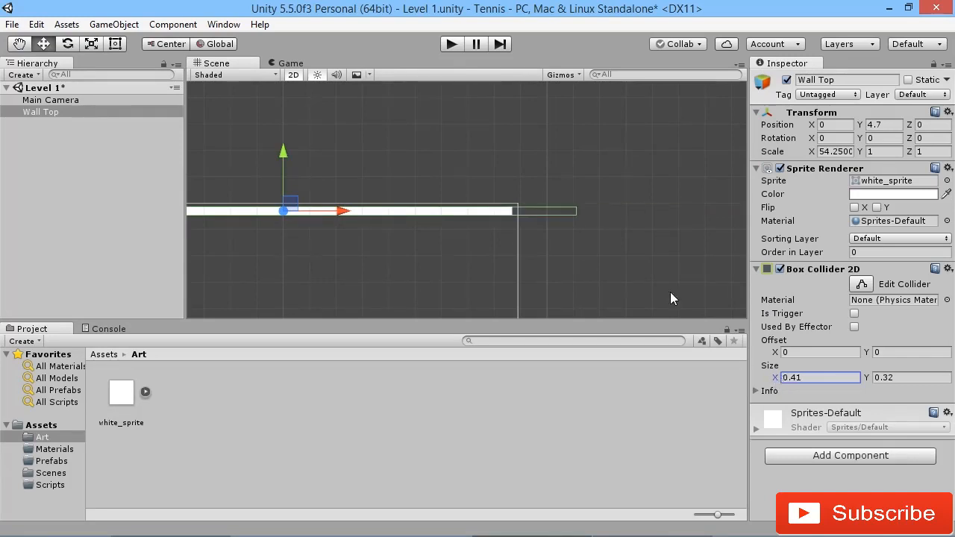
# Restore the Box Collider 2D's X size to 0.32 so it fits Wall Top's sprite.
pyautogui.doubleClick(794, 376)
pyautogui.write('0.32')
pyautogui.scroll(-7, 433, 199)
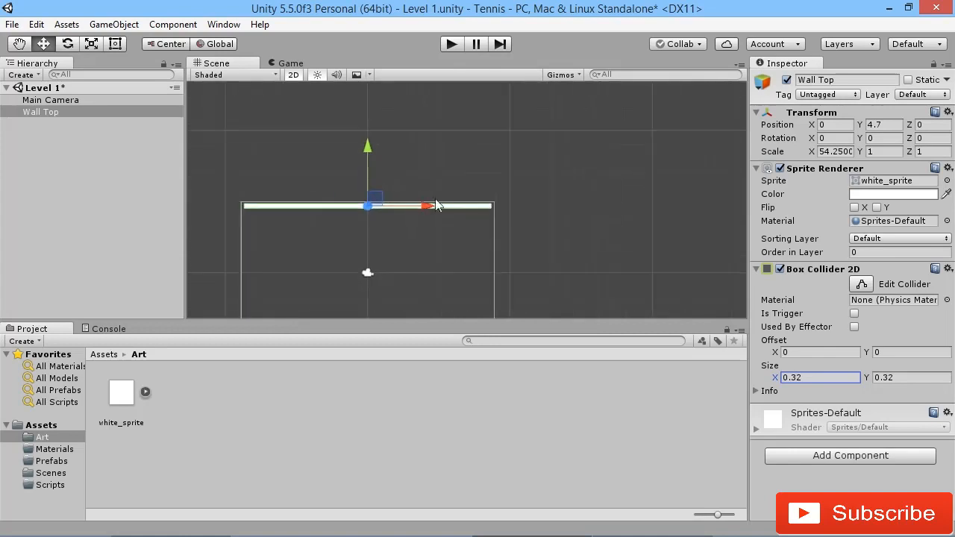
pyautogui.moveTo(388, 216); pyautogui.dragTo(435, 176, button='middle')
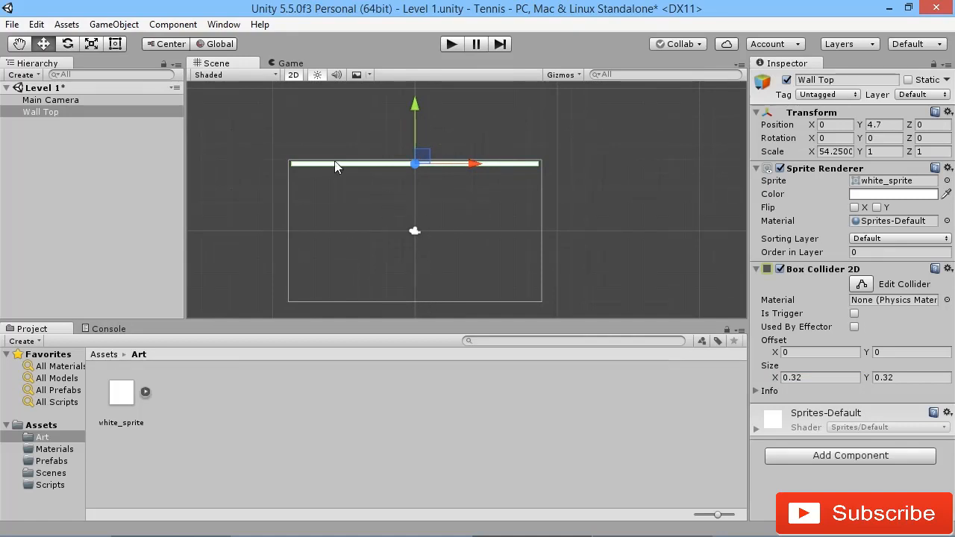
# Duplicate Wall Top and move the copy down to the lower edge of the camera frame, at Y position -4.7.
pyautogui.moveTo(413, 154); pyautogui.dragTo(414, 154)
pyautogui.hotkey('ctrl', 'z')
pyautogui.hotkey('ctrl', 'd')
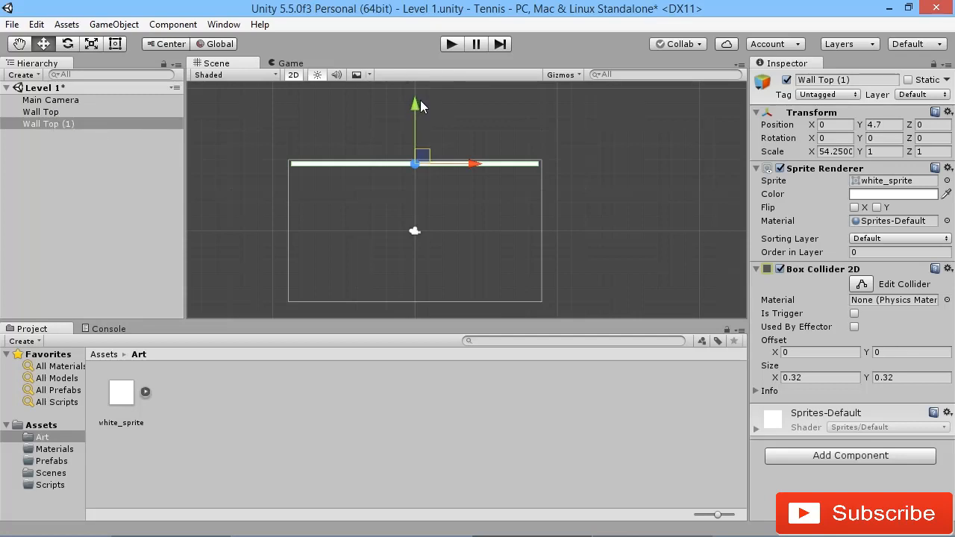
pyautogui.moveTo(419, 102); pyautogui.dragTo(414, 236)
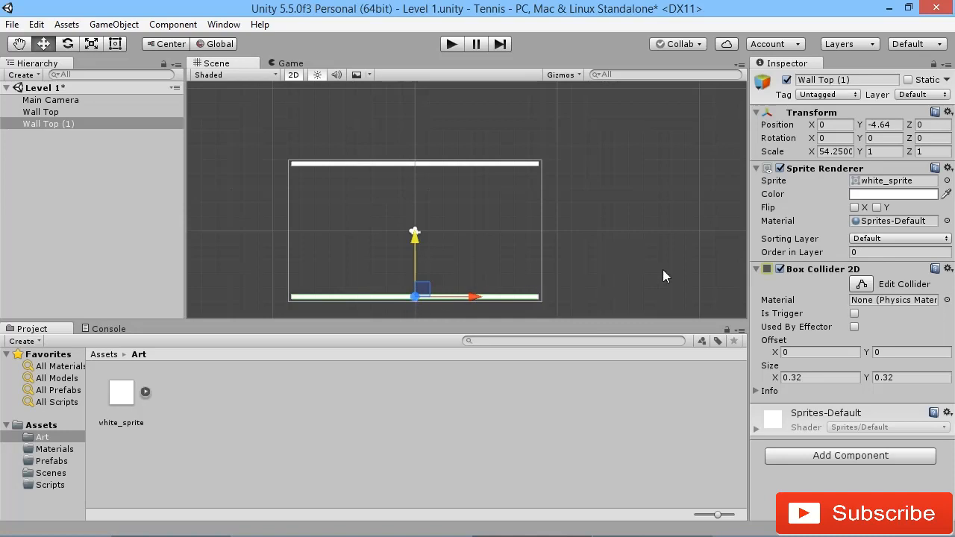
pyautogui.click(880, 125)
pyautogui.write('-4.7')
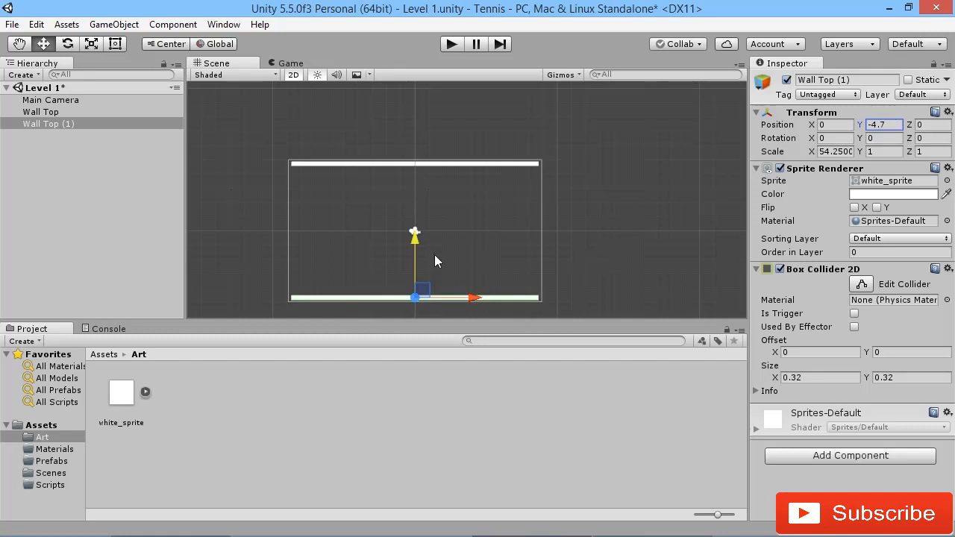
# Rename the duplicated wall as Wall Bottom.
pyautogui.click(49, 125)
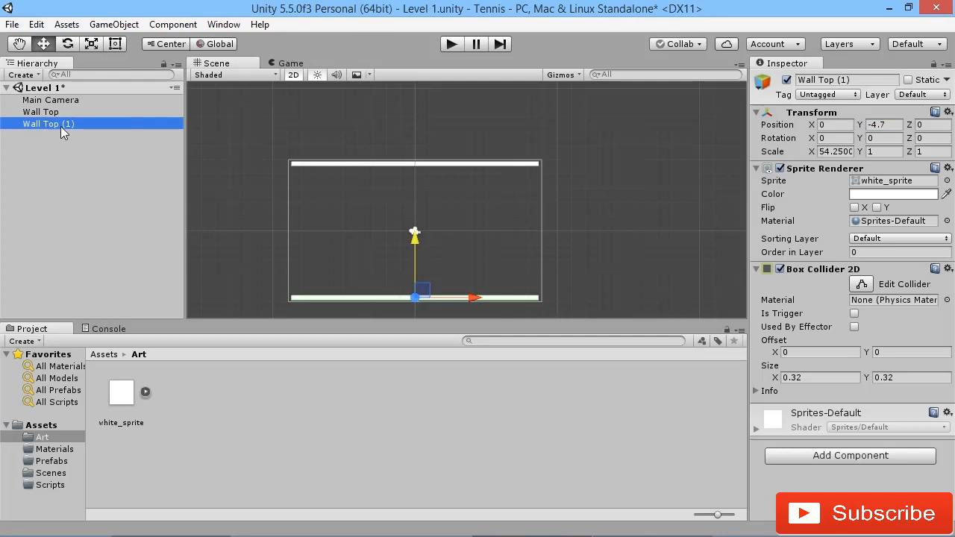
pyautogui.click(60, 126)
pyautogui.moveTo(42, 125); pyautogui.dragTo(96, 125)
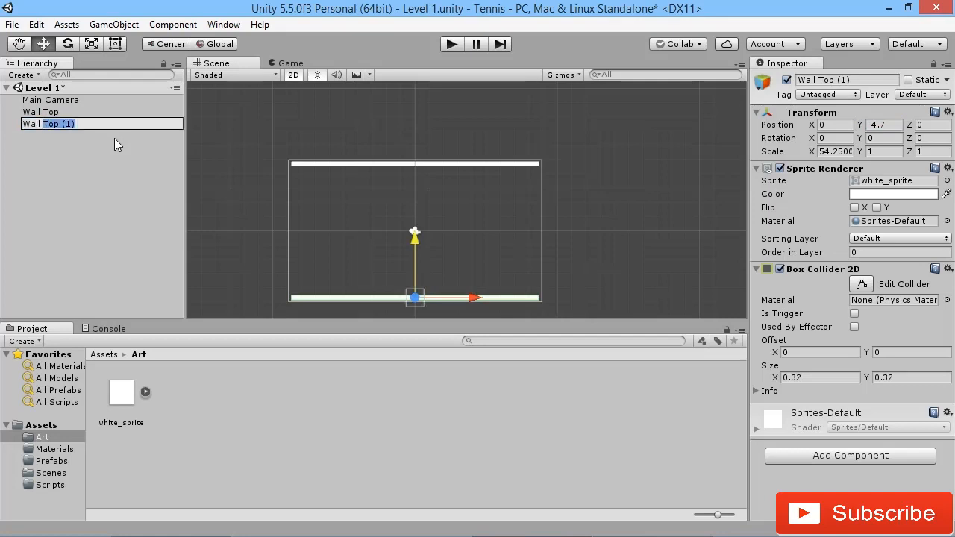
pyautogui.write('Bottom')
pyautogui.press('Return')
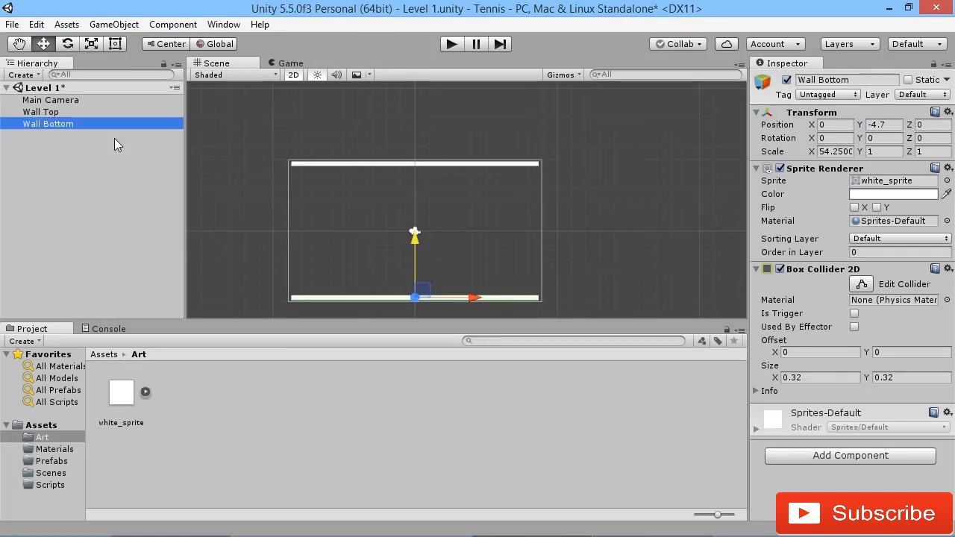